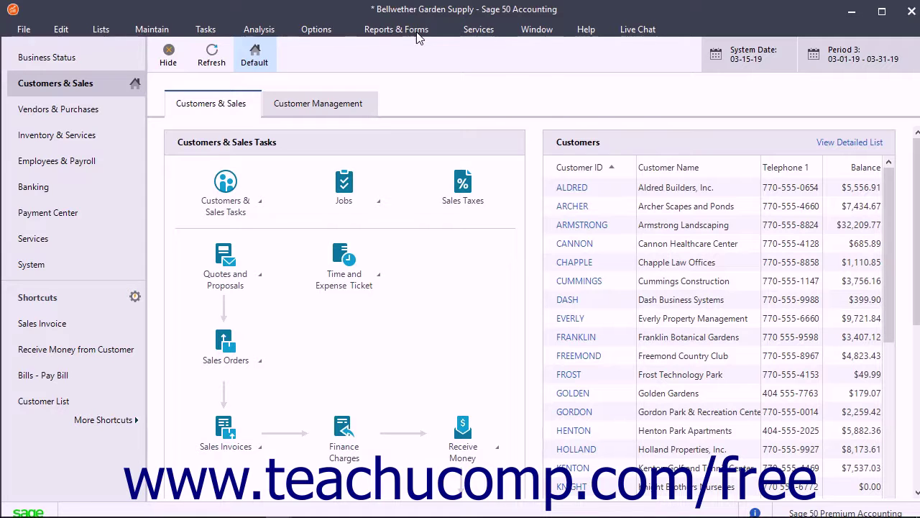
Step: Open Global Options, review General, Sage Partners and Spelling, and keep decimal entry Manual on Accounting
left_click(322, 30)
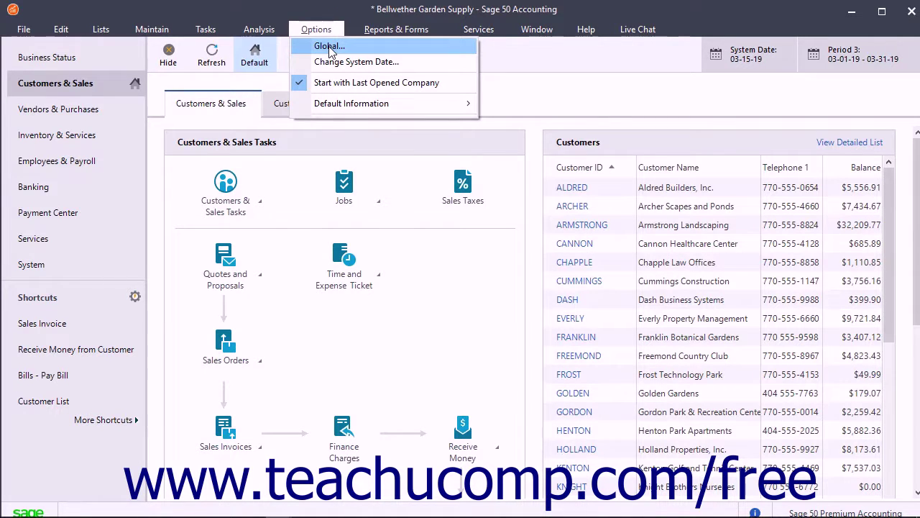
left_click(328, 46)
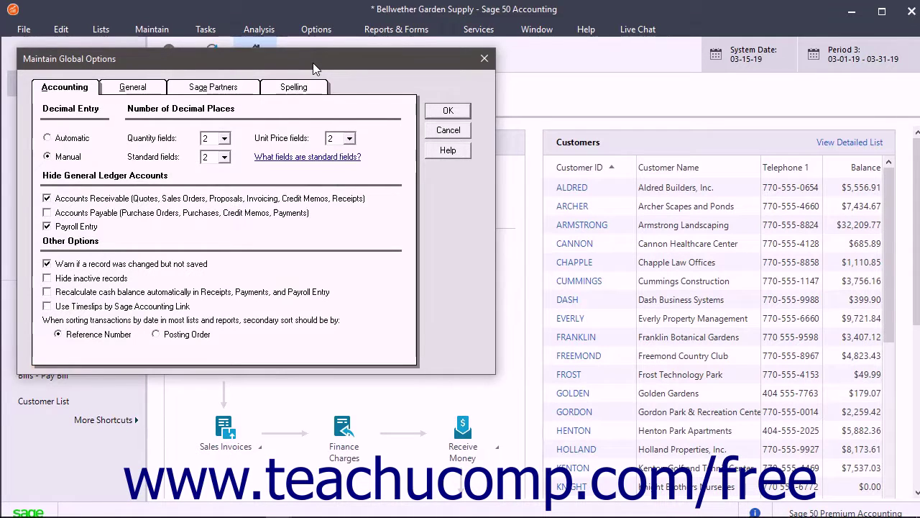
left_click(137, 90)
left_click(214, 90)
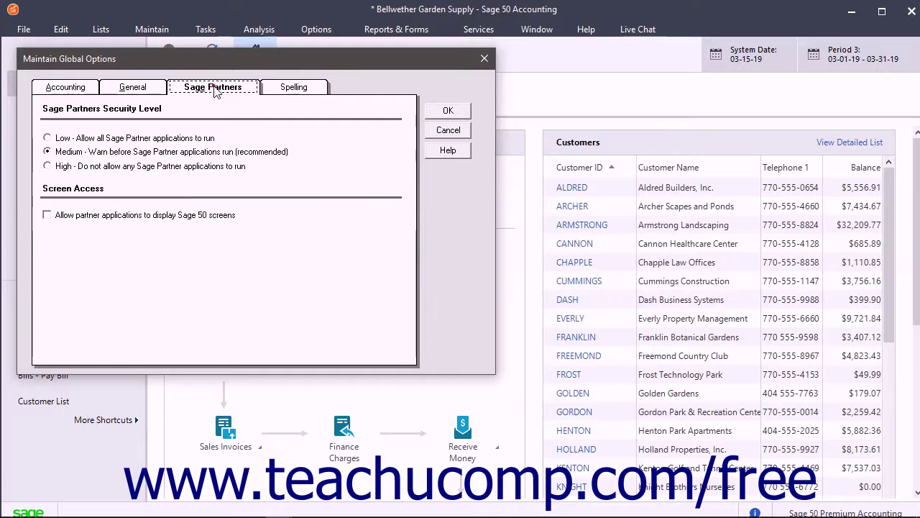
left_click(296, 89)
left_click(76, 90)
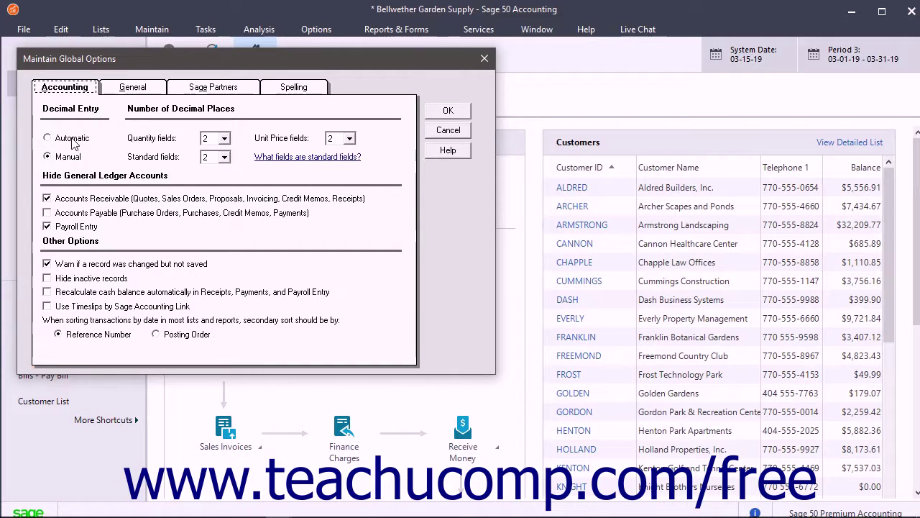
left_click(69, 164)
left_click(132, 89)
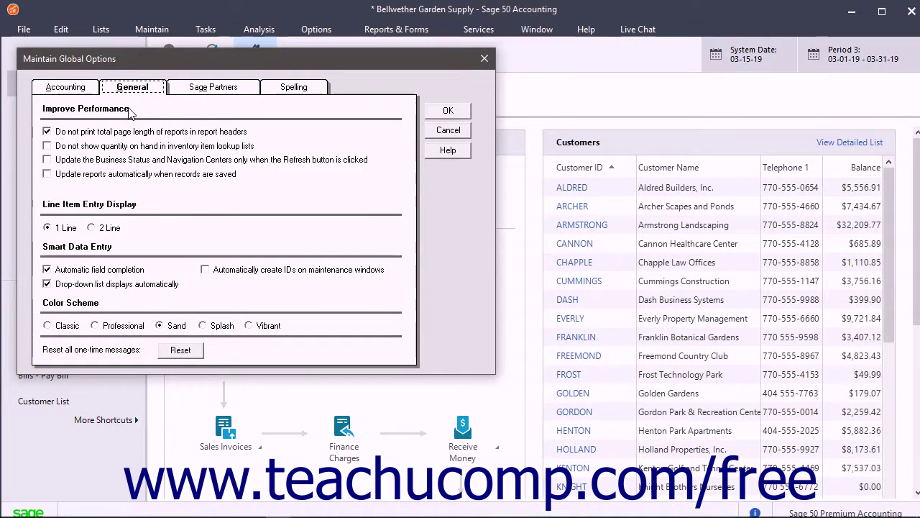
Step: Review the general options, then show the Sage Partners security settings (medium security, partner access off)
left_click(107, 245)
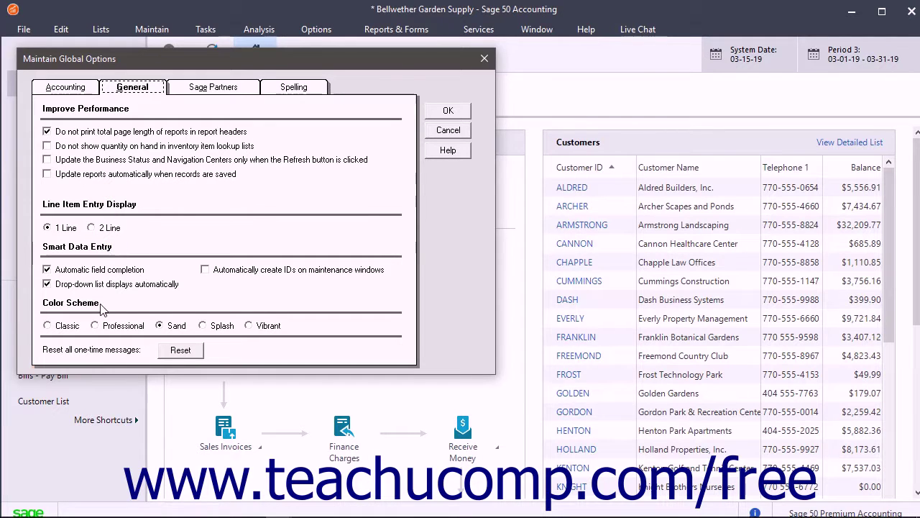
left_click(126, 114)
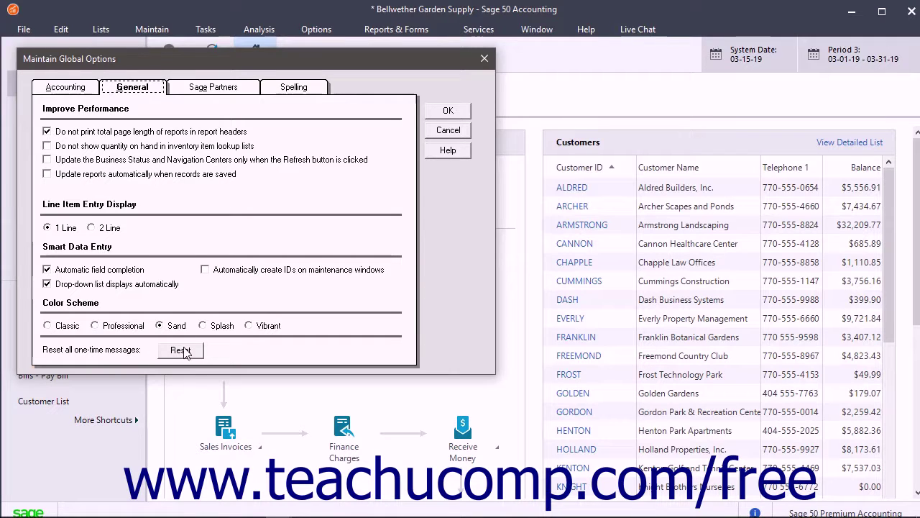
left_click(220, 89)
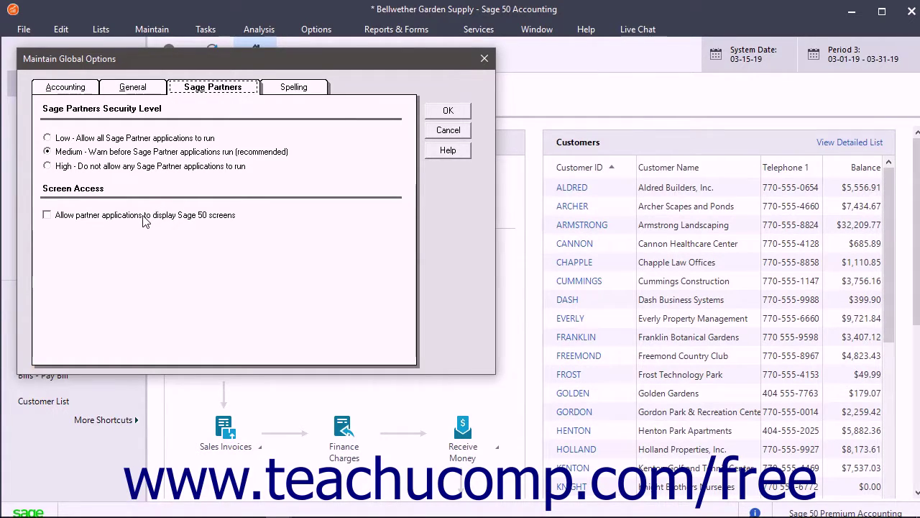
Step: Show the spell check settings with check-as-you-type on and moderately fast suggestions
left_click(289, 92)
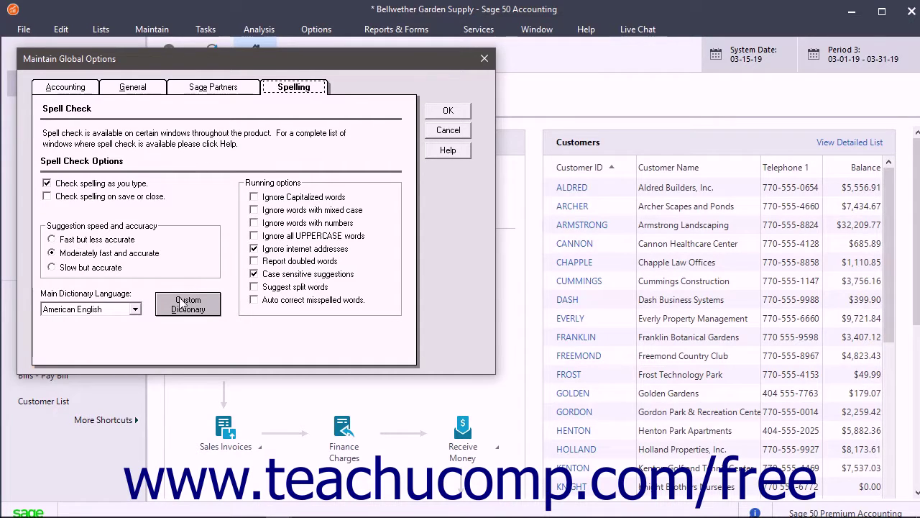
Step: Review the Main Dictionary Language choices and keep American English
left_click(135, 309)
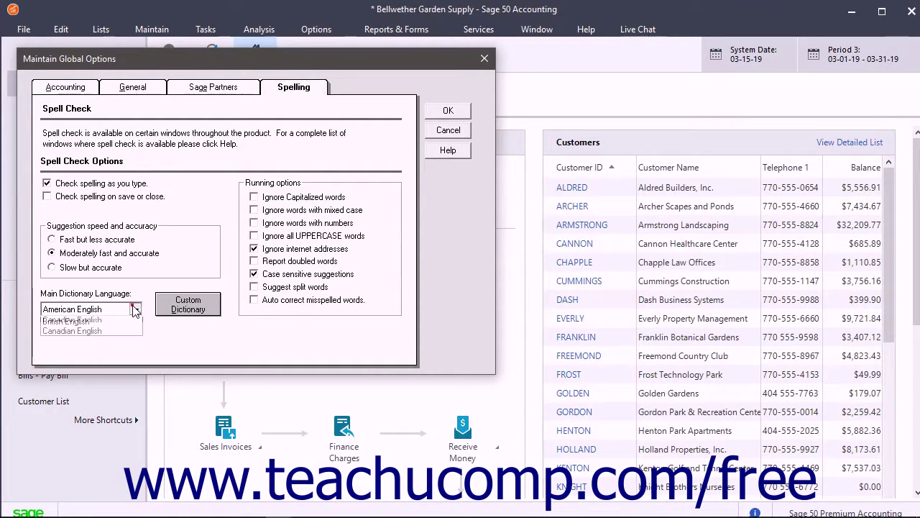
left_click(135, 309)
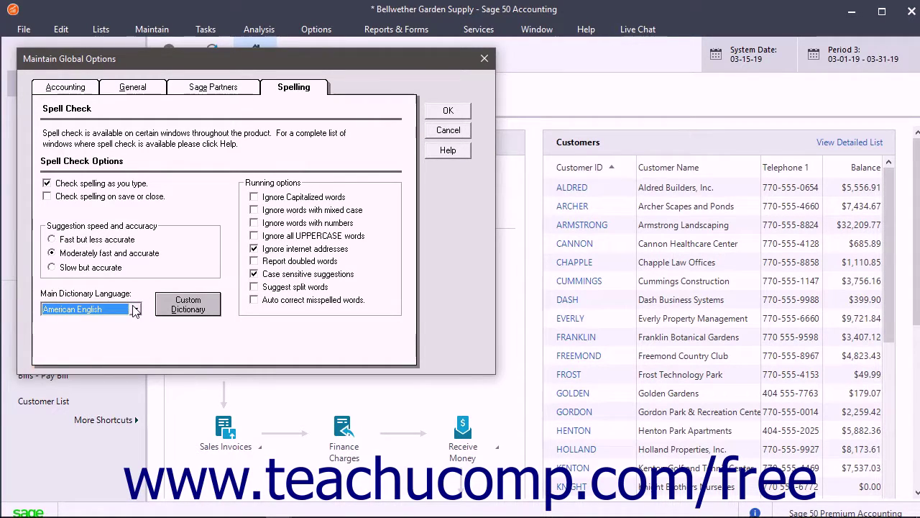
Step: Confirm the global options with OK, returning to the Customers & Sales dashboard
left_click(445, 112)
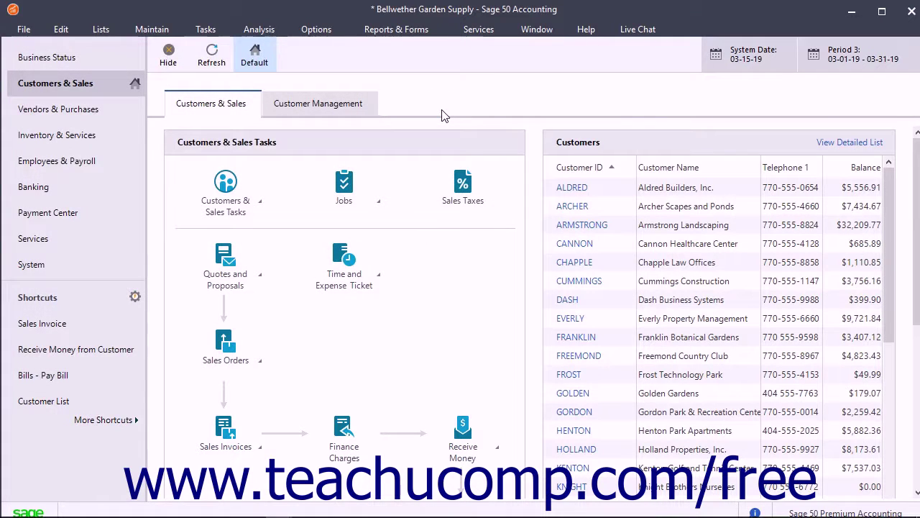